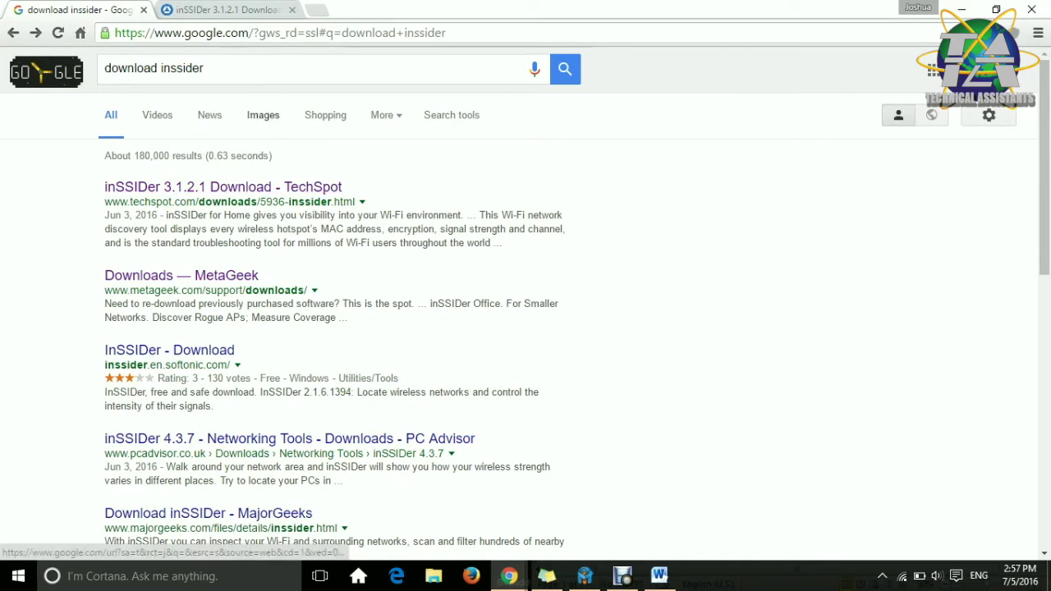
Step: Show the TechSpot inSSIDer 3.1.2.1 download page, then bring the inSSIDer Home window forward
{"action": "left_click", "coordinate": [221, 10]}
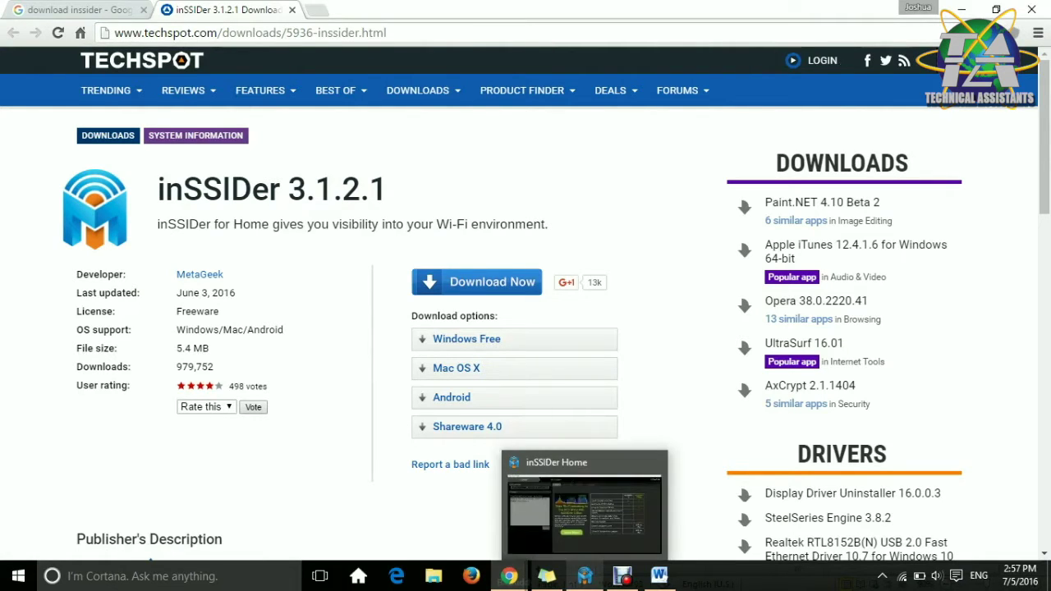
{"action": "left_click", "coordinate": [585, 576]}
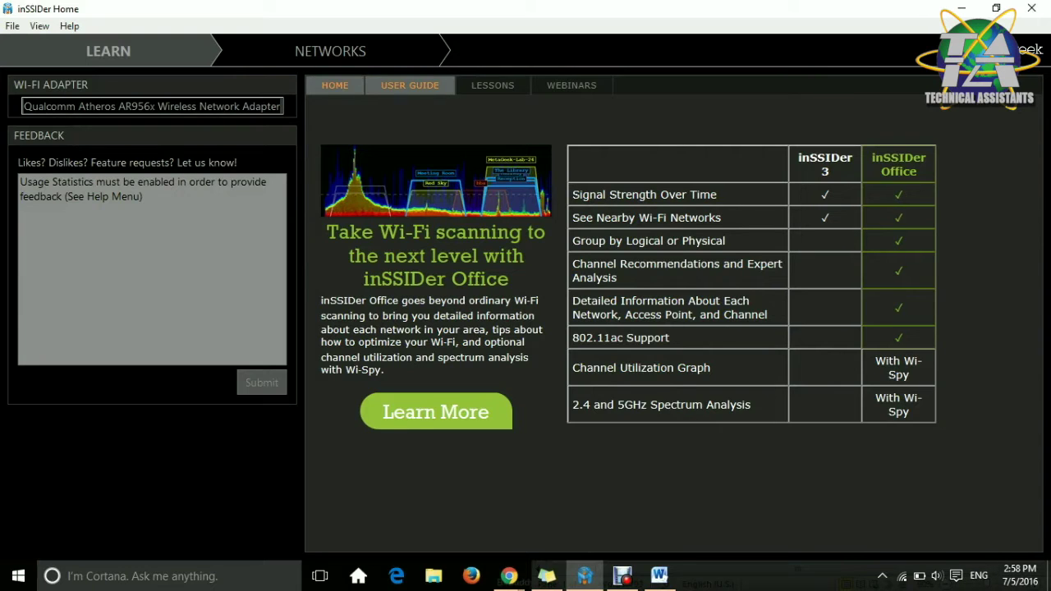
Step: Open the inSSIDer for Home User Guide page
{"action": "left_click", "coordinate": [410, 85]}
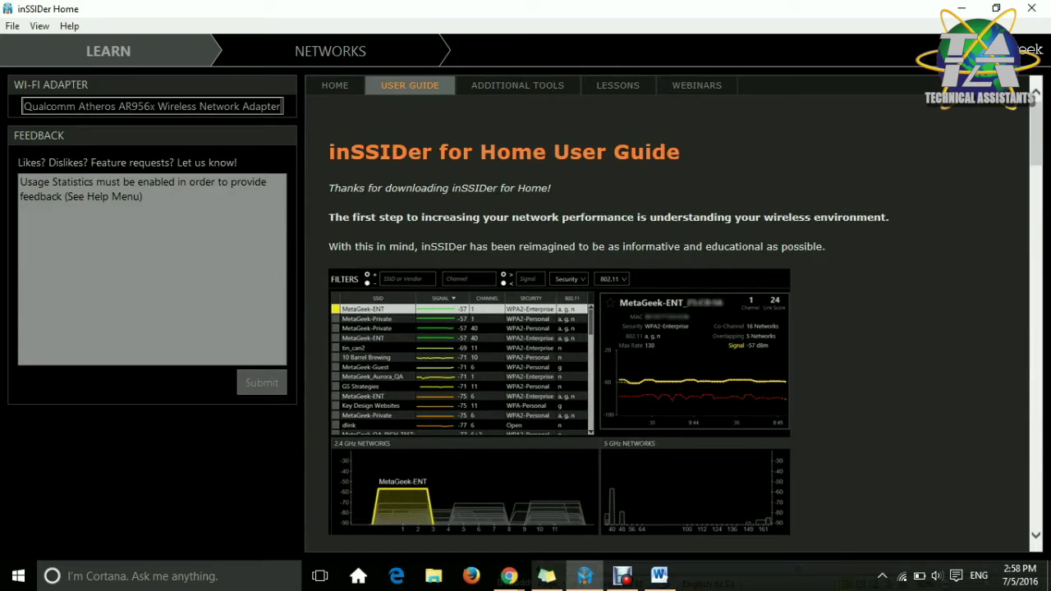
{"action": "scroll", "coordinate": [673, 312], "scroll_direction": "down", "scroll_amount": 2}
{"action": "scroll", "coordinate": [673, 312], "scroll_direction": "down", "scroll_amount": 2}
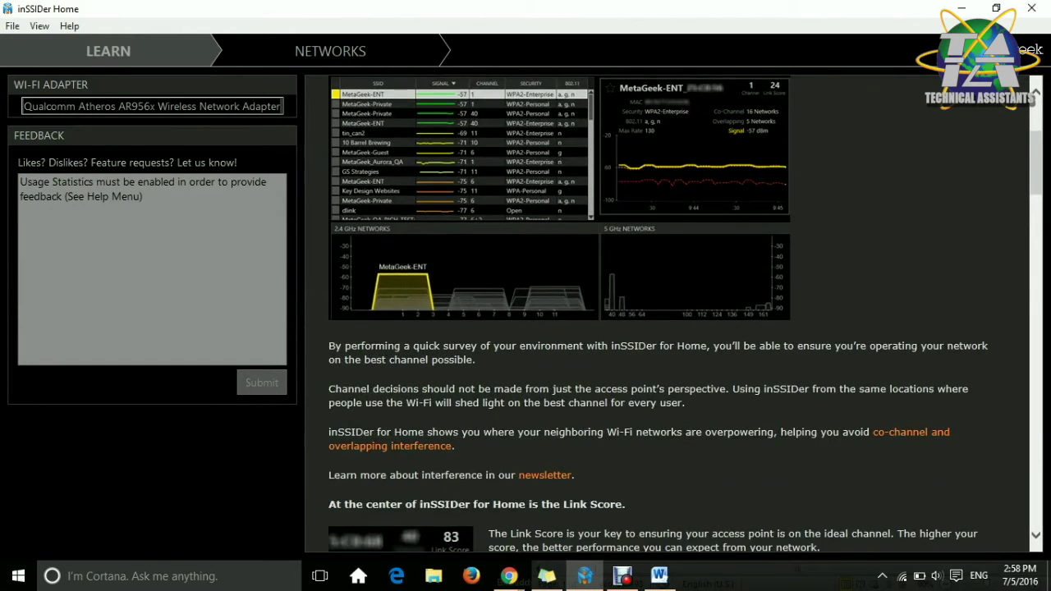
{"action": "scroll", "coordinate": [673, 312], "scroll_direction": "down", "scroll_amount": 3}
{"action": "scroll", "coordinate": [673, 312], "scroll_direction": "down", "scroll_amount": 2}
{"action": "scroll", "coordinate": [673, 312], "scroll_direction": "up", "scroll_amount": 10}
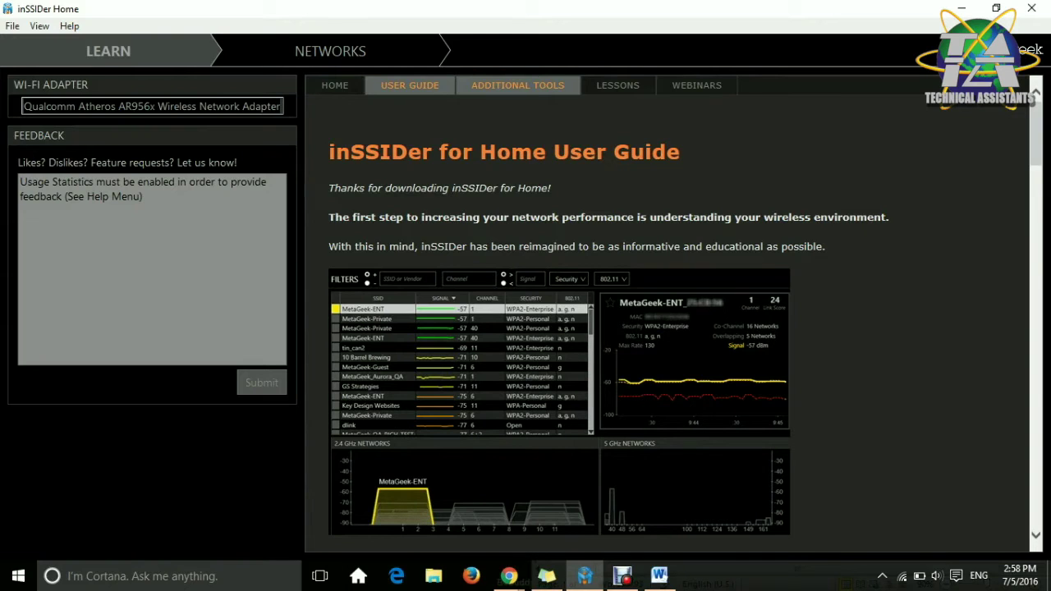
{"action": "left_click", "coordinate": [517, 86]}
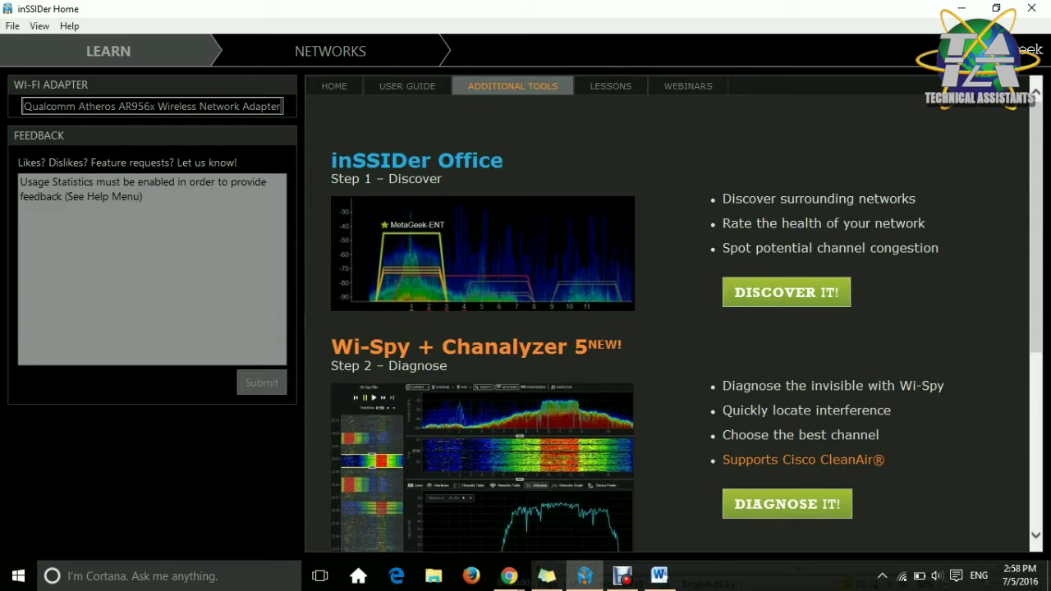
Step: Read the inSSIDer Office, Wi-Spy + Chanalyzer 5 and Eye P.A. descriptions and return to the top
{"action": "scroll", "coordinate": [483, 328], "scroll_direction": "down", "scroll_amount": 1}
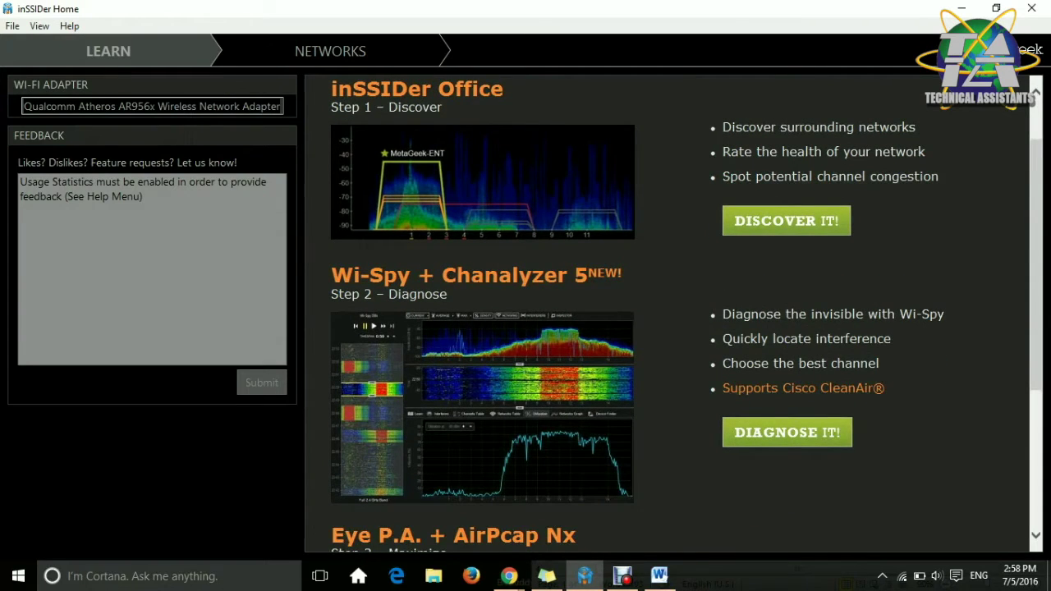
{"action": "scroll", "coordinate": [482, 329], "scroll_direction": "down", "scroll_amount": 3}
{"action": "scroll", "coordinate": [482, 329], "scroll_direction": "down", "scroll_amount": 1}
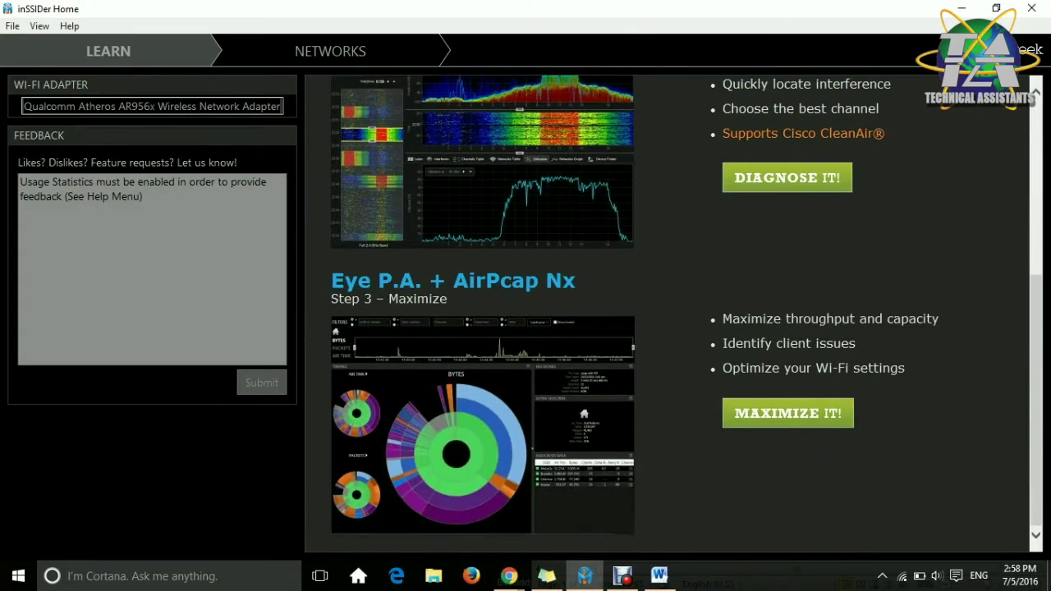
{"action": "scroll", "coordinate": [483, 329], "scroll_direction": "up", "scroll_amount": 5}
{"action": "scroll", "coordinate": [482, 329], "scroll_direction": "up", "scroll_amount": 1}
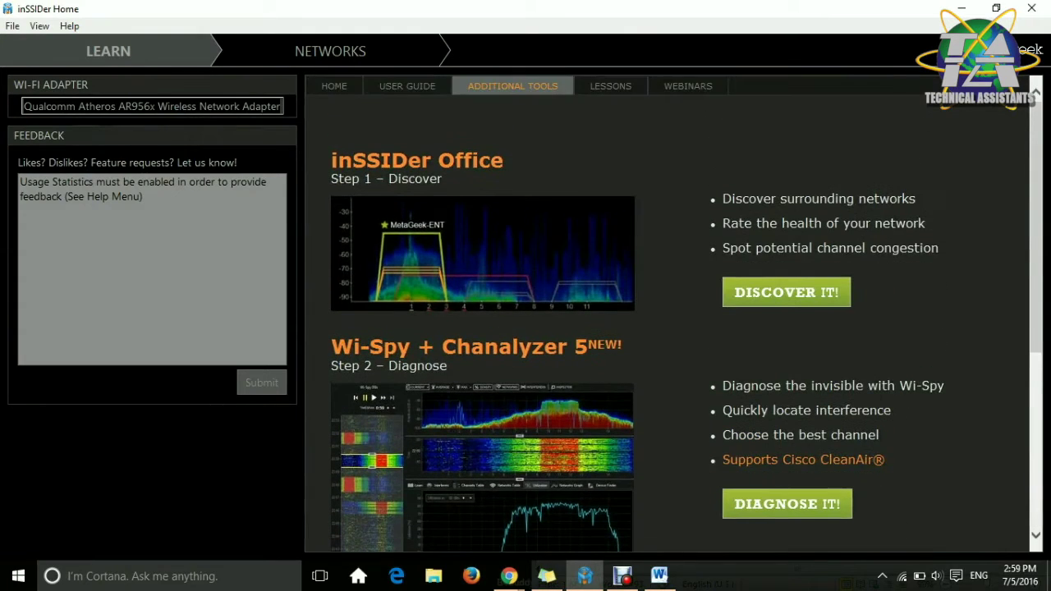
Step: Read through the Wi-Fi lessons, starting with Why Channels 1, 6, and 11, then view the Webinars list
{"action": "left_click", "coordinate": [611, 86]}
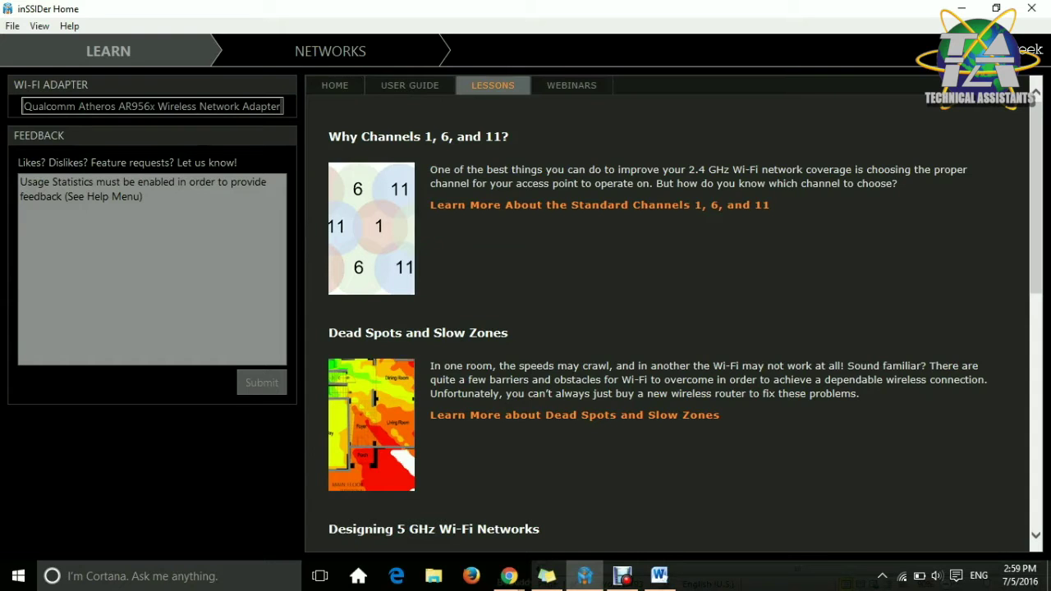
{"action": "scroll", "coordinate": [670, 314], "scroll_direction": "down", "scroll_amount": 1}
{"action": "scroll", "coordinate": [669, 314], "scroll_direction": "down", "scroll_amount": 2}
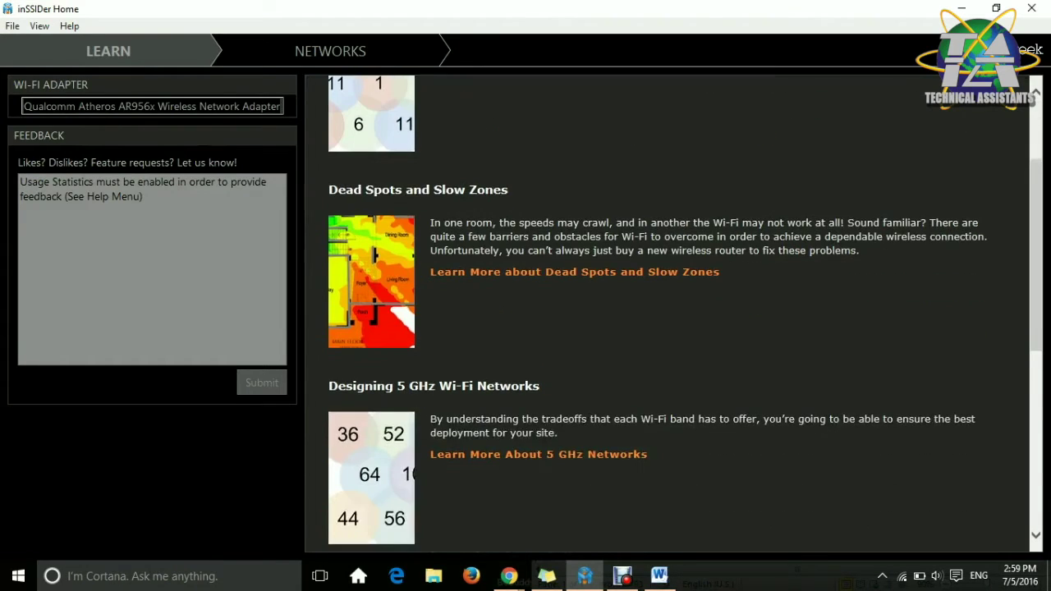
{"action": "scroll", "coordinate": [669, 314], "scroll_direction": "down", "scroll_amount": 1}
{"action": "scroll", "coordinate": [670, 314], "scroll_direction": "down", "scroll_amount": 4}
{"action": "scroll", "coordinate": [669, 314], "scroll_direction": "down", "scroll_amount": 3}
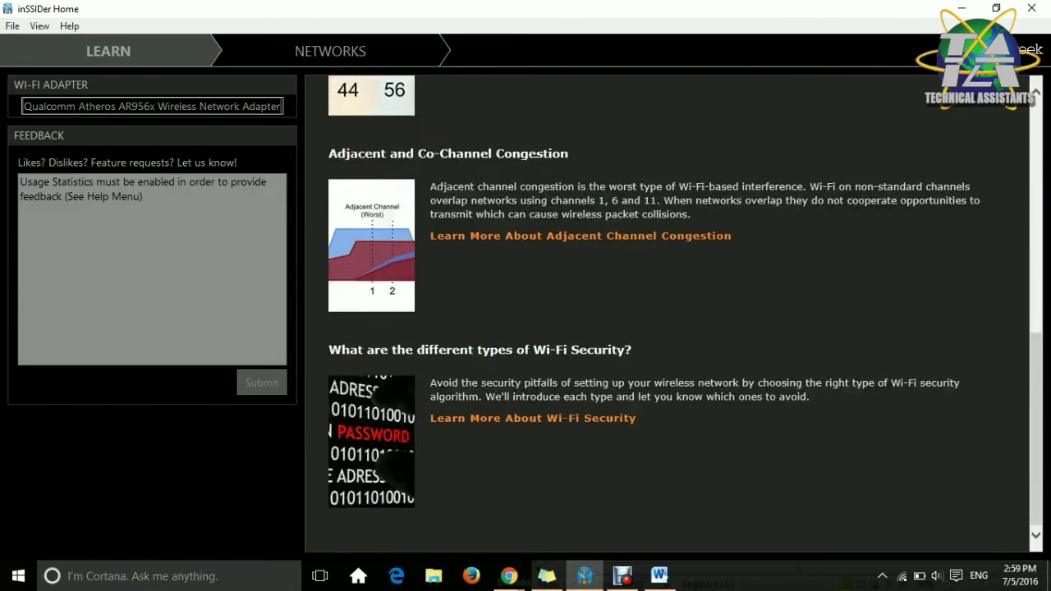
{"action": "scroll", "coordinate": [669, 315], "scroll_direction": "up", "scroll_amount": 10}
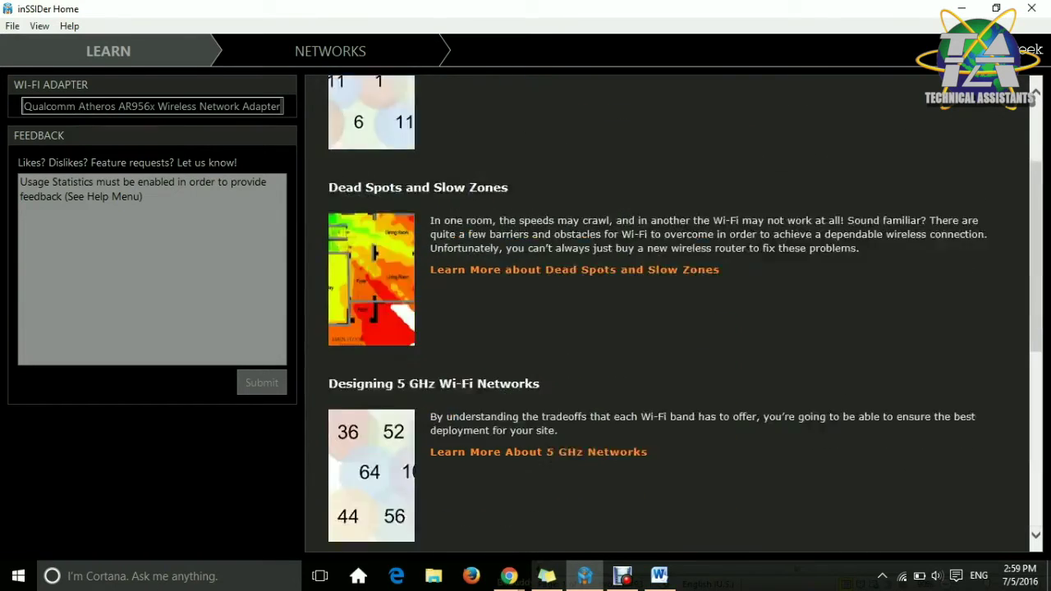
{"action": "scroll", "coordinate": [670, 315], "scroll_direction": "up", "scroll_amount": 3}
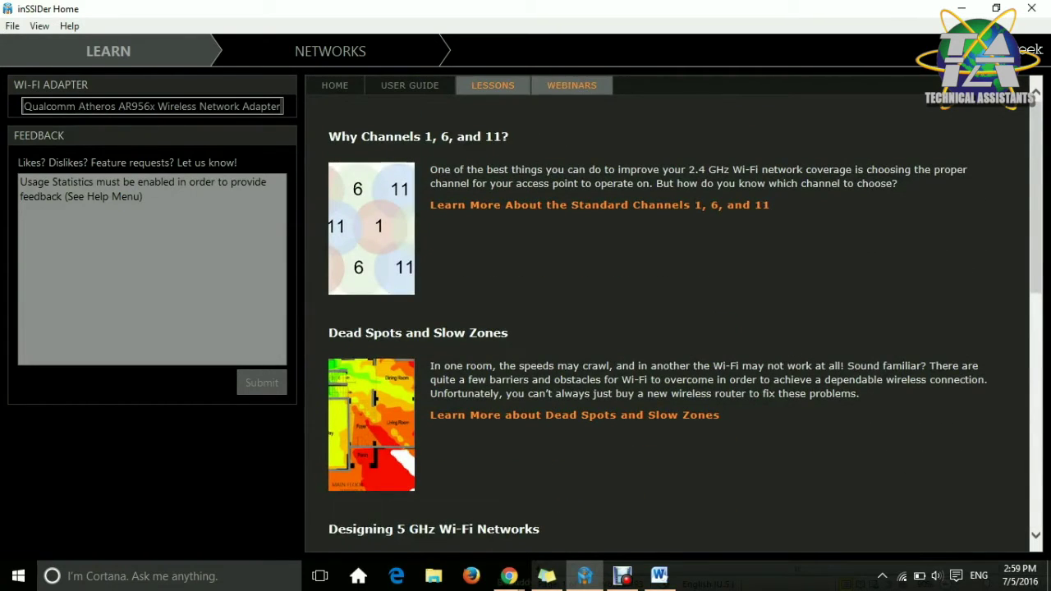
{"action": "left_click", "coordinate": [571, 86]}
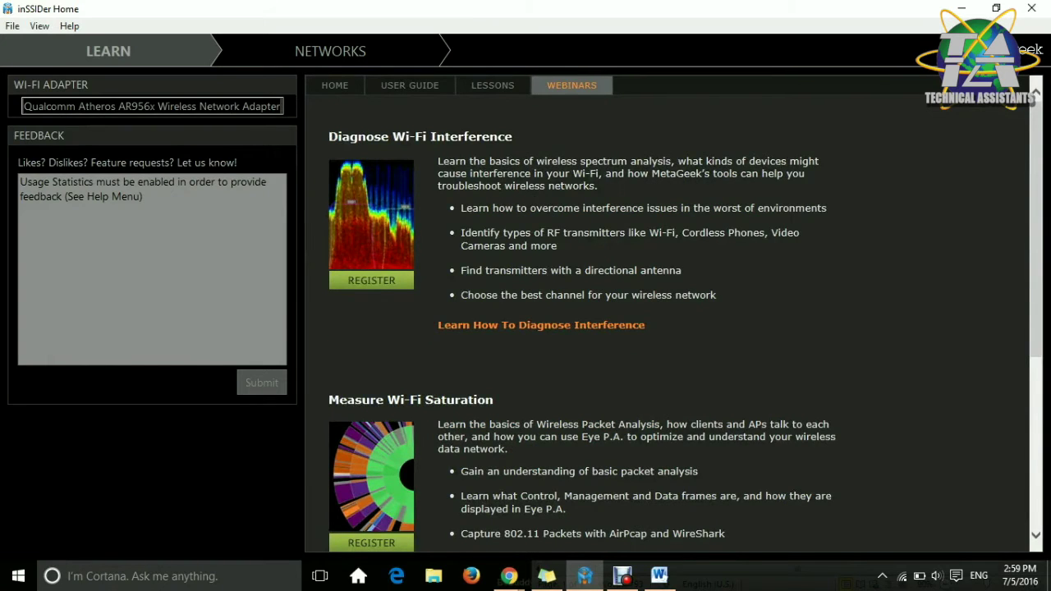
Step: Look through the webinar list, starting with Diagnose Wi-Fi Interference, and return to the top
{"action": "scroll", "coordinate": [665, 329], "scroll_direction": "down", "scroll_amount": 2}
{"action": "scroll", "coordinate": [665, 329], "scroll_direction": "down", "scroll_amount": 2}
{"action": "scroll", "coordinate": [665, 329], "scroll_direction": "up", "scroll_amount": 1}
{"action": "scroll", "coordinate": [666, 328], "scroll_direction": "up", "scroll_amount": 3}
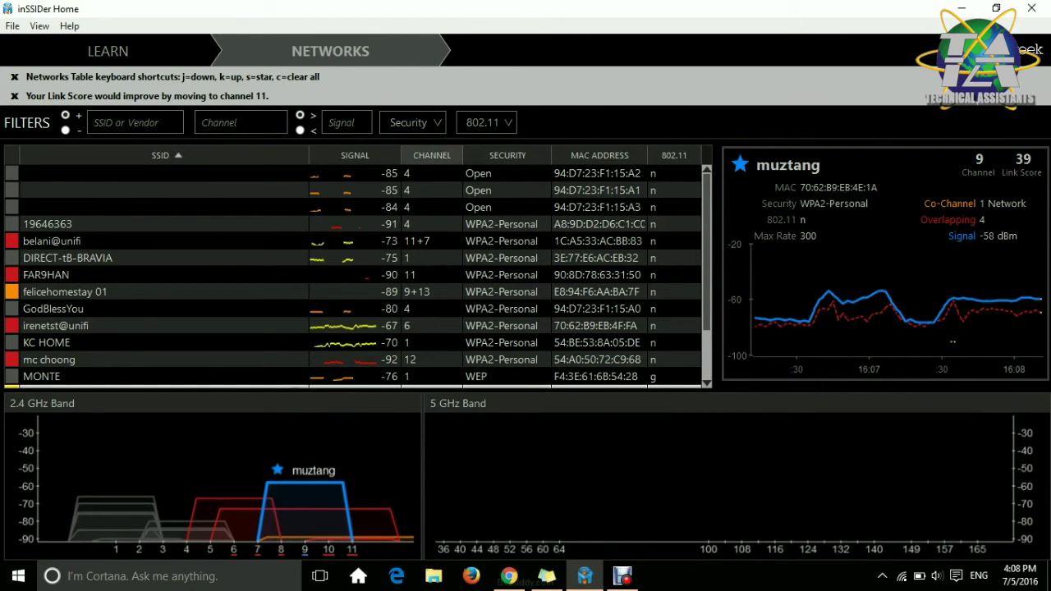
Step: Sort the nearby networks by channel number, 1 through 12
{"action": "left_click", "coordinate": [432, 155]}
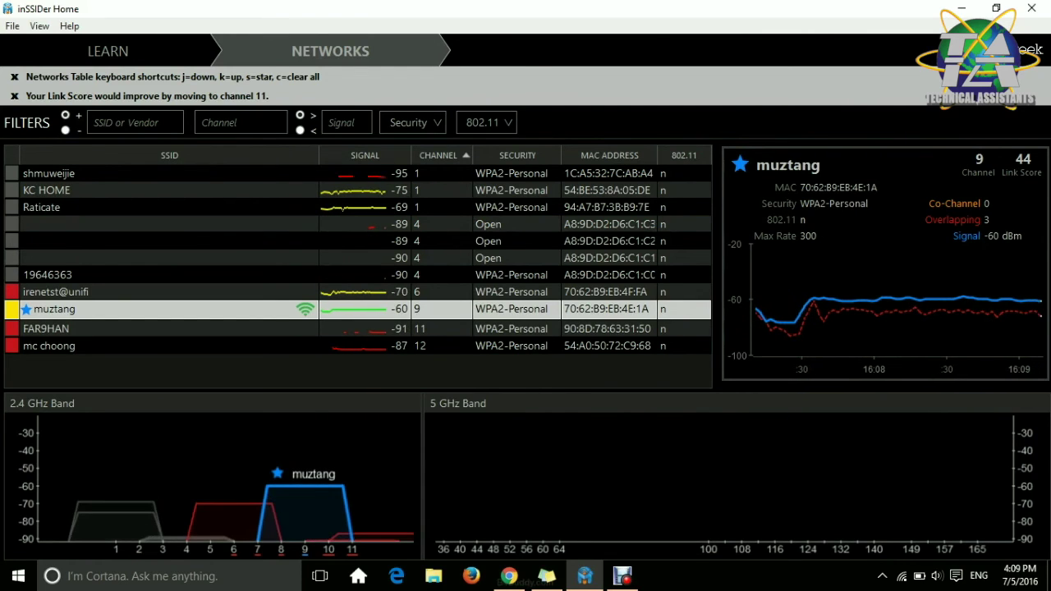
{"action": "key", "text": "super+r"}
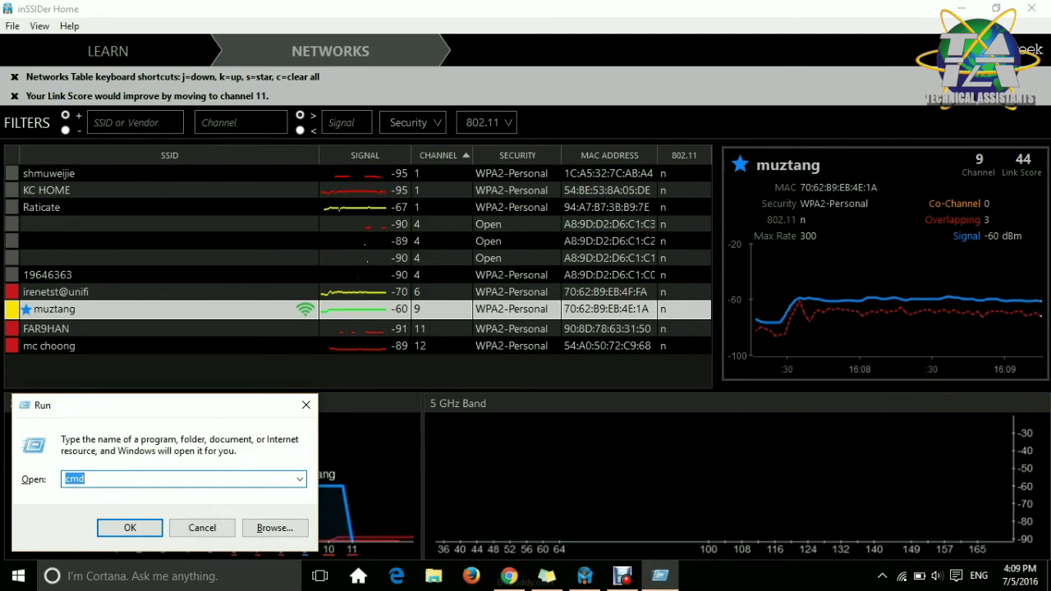
Step: Run ipconfig in a command prompt to find gateway 192.168.0.1, then return to the router login page
{"action": "key", "text": "Return"}
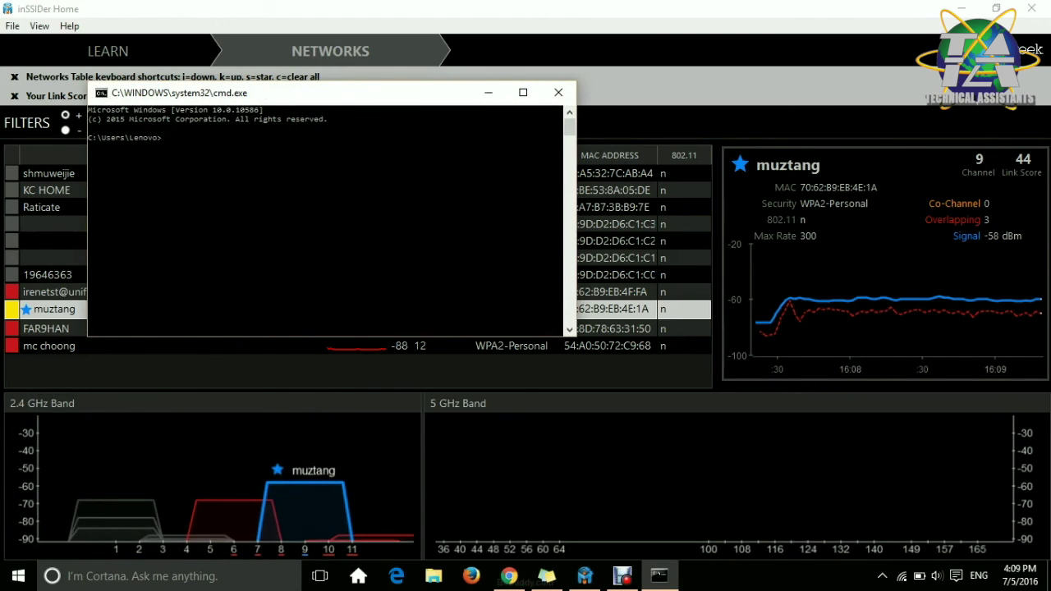
{"action": "type", "text": "ipconfig"}
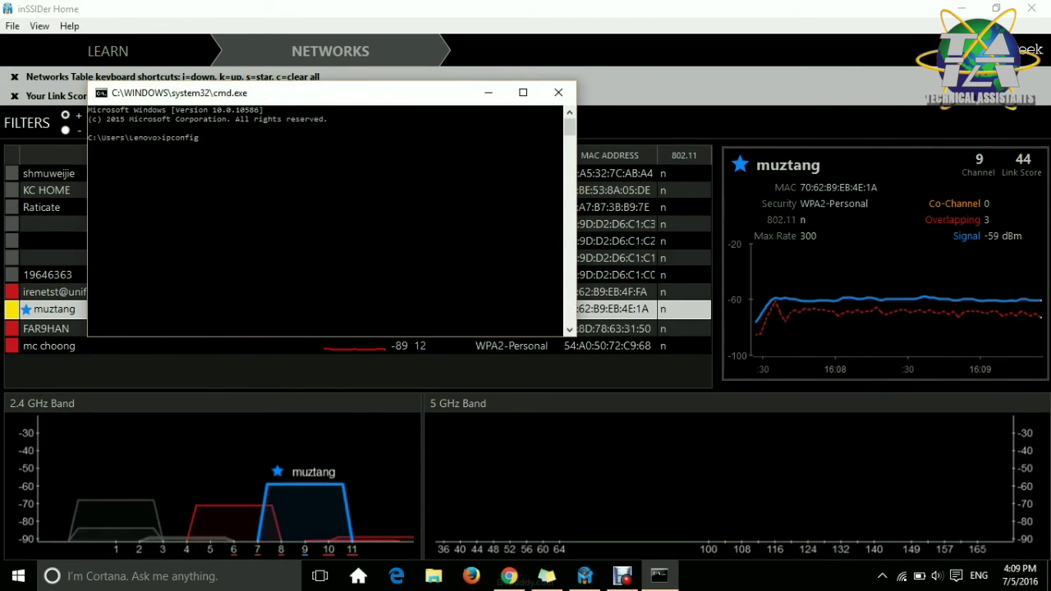
{"action": "key", "text": "Return"}
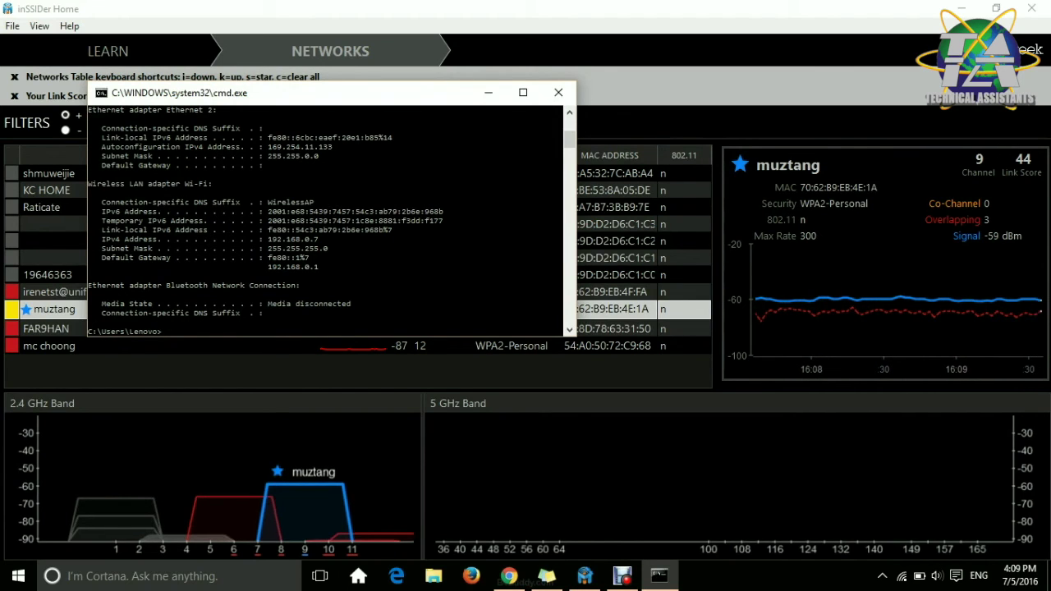
{"action": "mouse_move", "coordinate": [510, 575]}
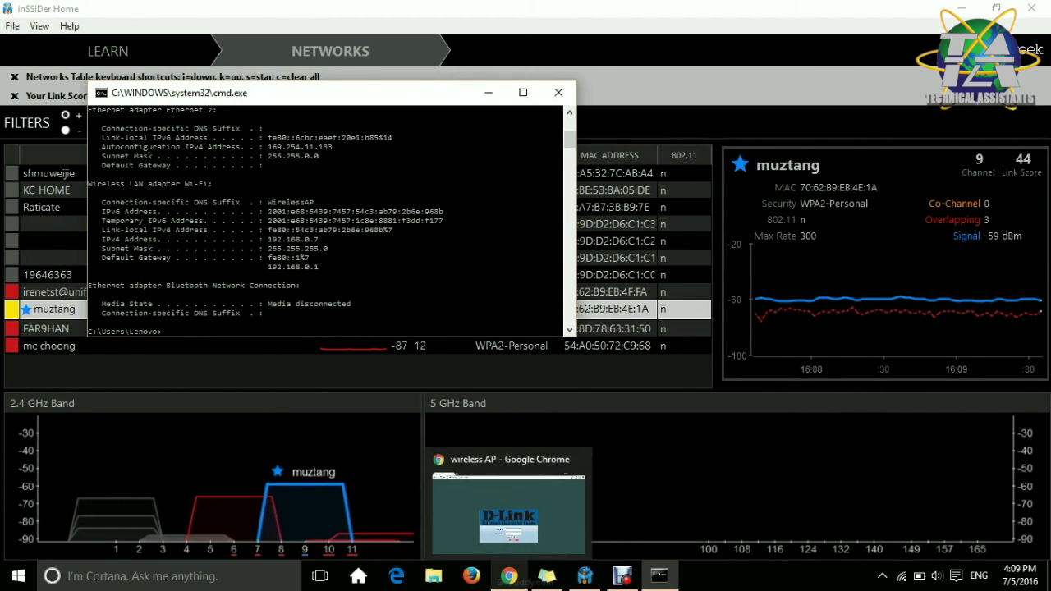
{"action": "left_click", "coordinate": [509, 509]}
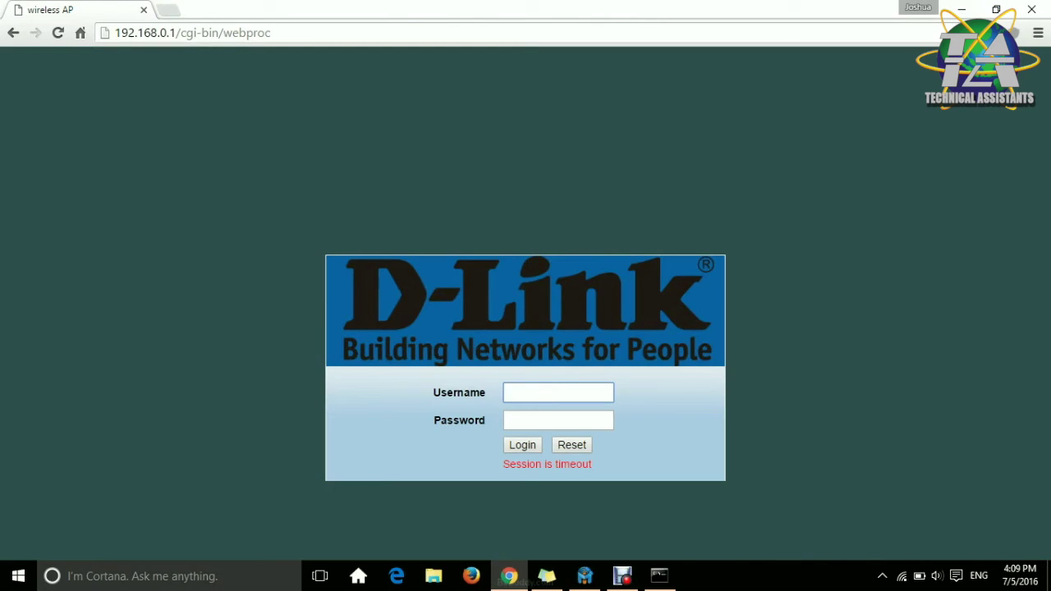
Step: Log in to the D-Link router admin with username admin
{"action": "type", "text": "admin"}
{"action": "key", "text": "Return"}
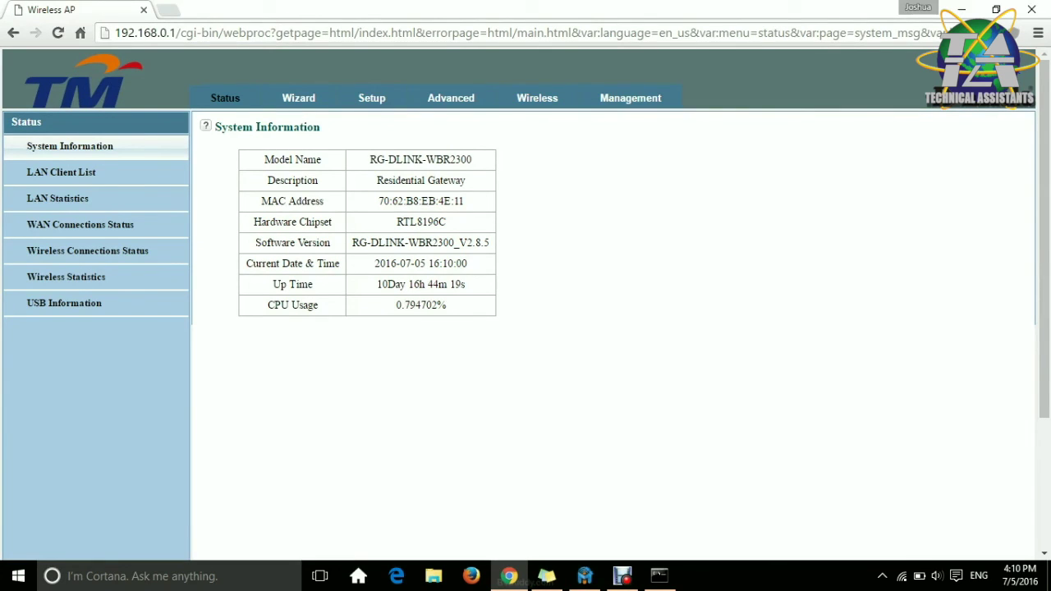
Step: Switch the router's wireless channel from Auto to 11 and apply the setting
{"action": "left_click", "coordinate": [537, 98]}
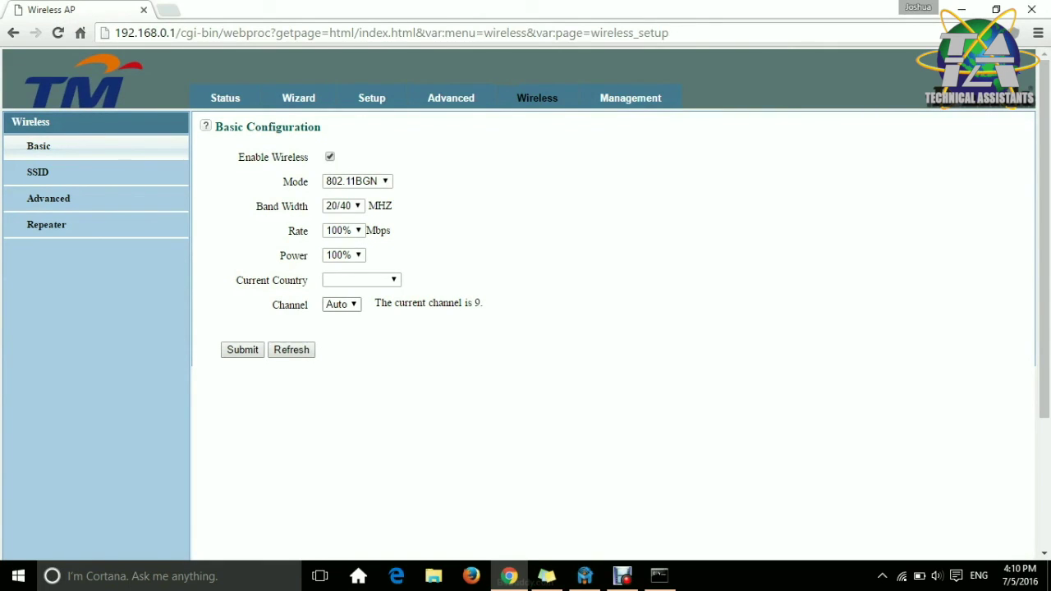
{"action": "left_click", "coordinate": [341, 304]}
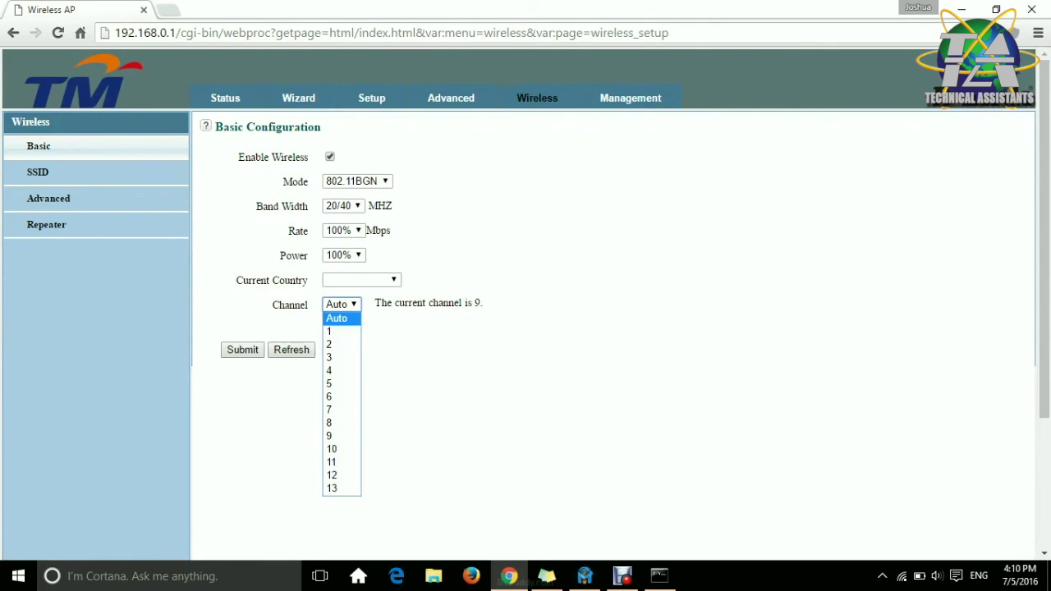
{"action": "key", "text": "Escape"}
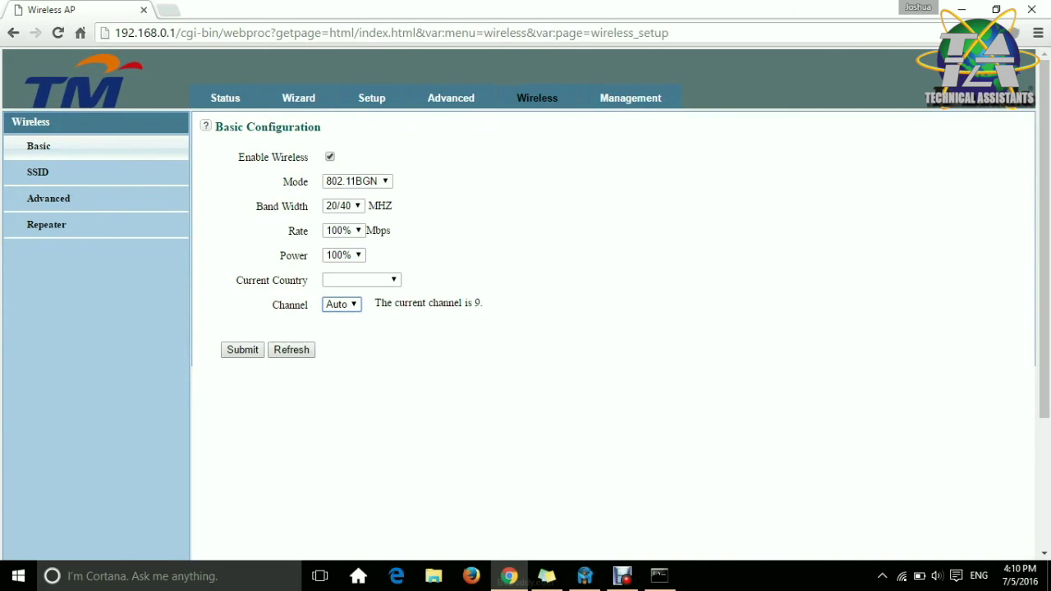
{"action": "type", "text": "11"}
{"action": "key", "text": "Return"}
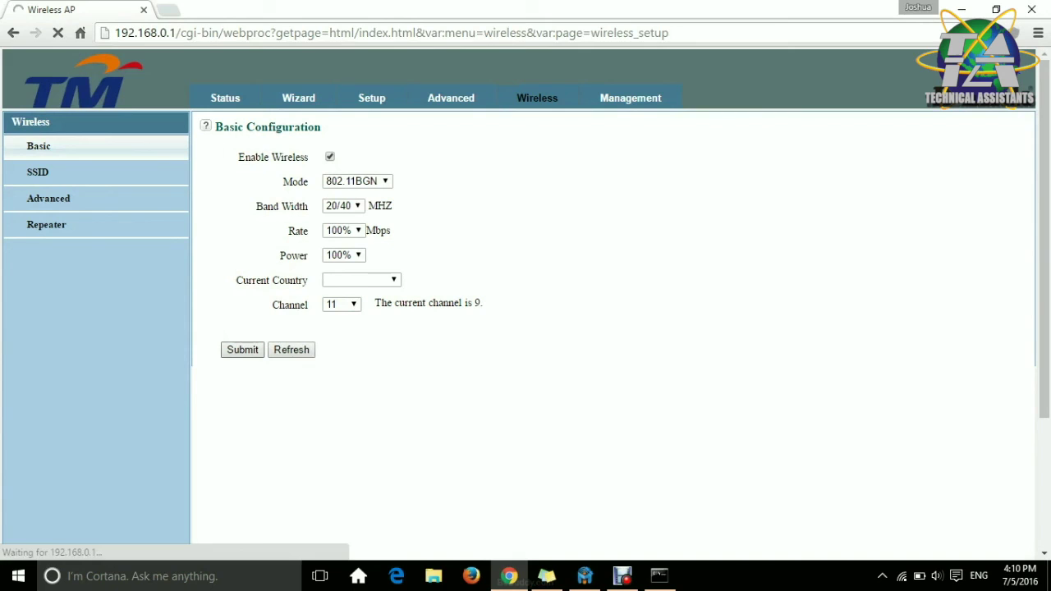